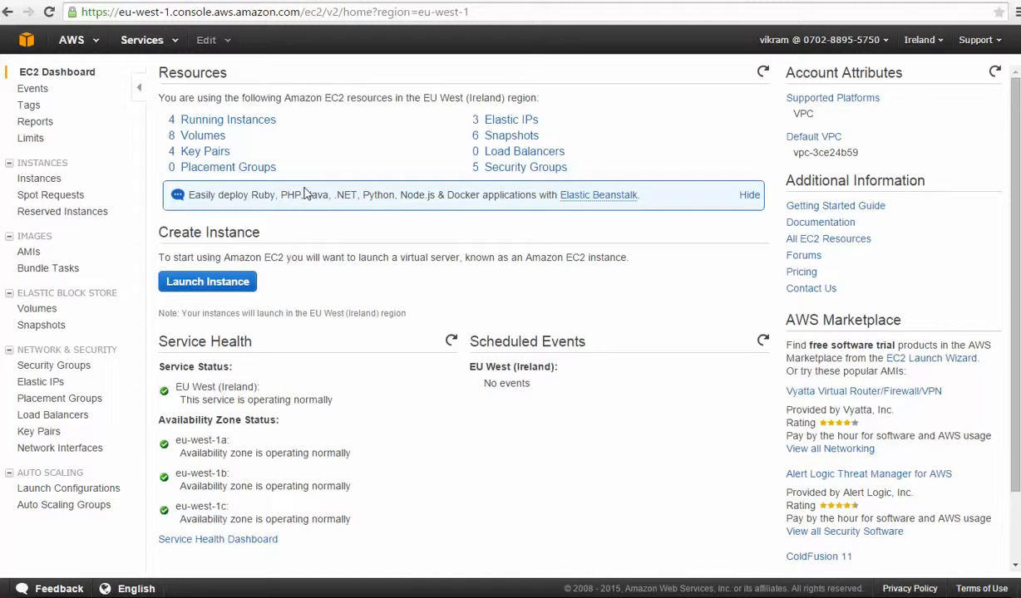
# Start launching a new EC2 instance and look through the Quick Start machine images.
pyautogui.click(223, 291)
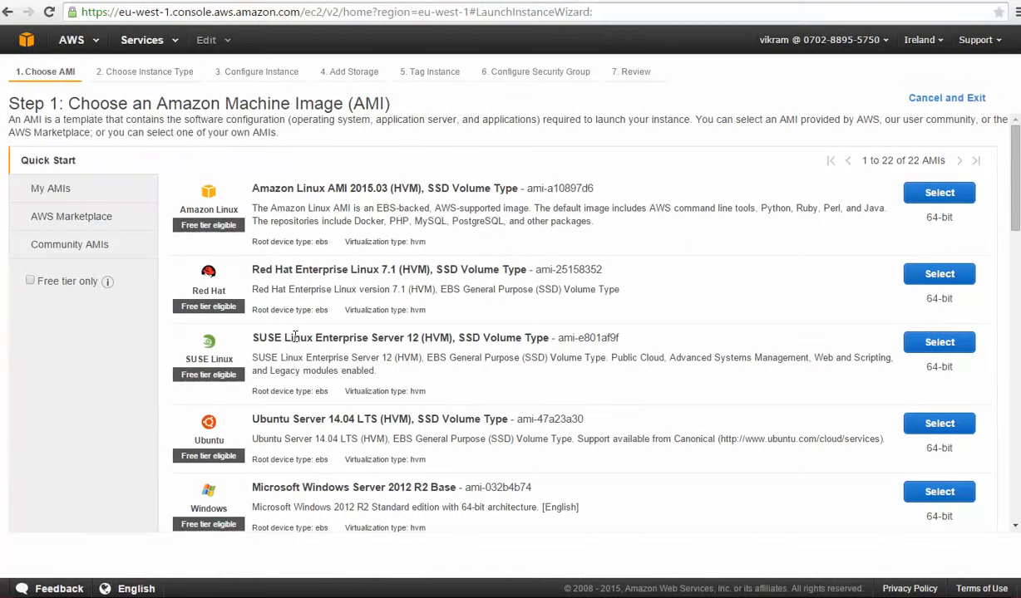
pyautogui.scroll(-3, 295, 337)
pyautogui.scroll(3, 295, 337)
pyautogui.scroll(-2, 331, 393)
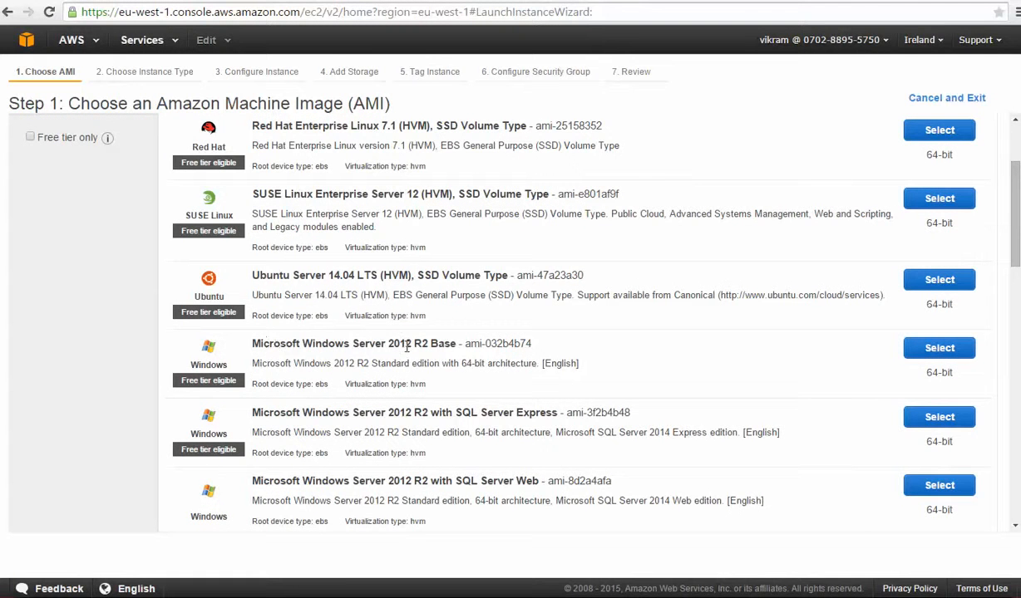
# Examine the Windows Server 2012 images, comparing the base editions with the SQL Server Standard edition.
pyautogui.moveTo(408, 343); pyautogui.dragTo(260, 344)
pyautogui.scroll(-3, 413, 388)
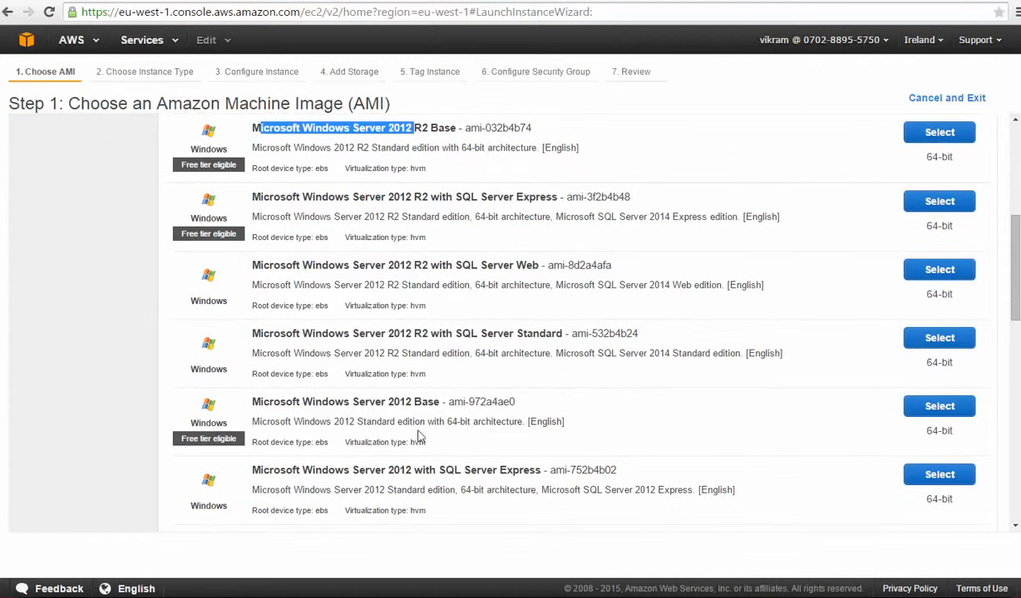
pyautogui.moveTo(258, 334); pyautogui.dragTo(566, 333)
pyautogui.click(499, 336)
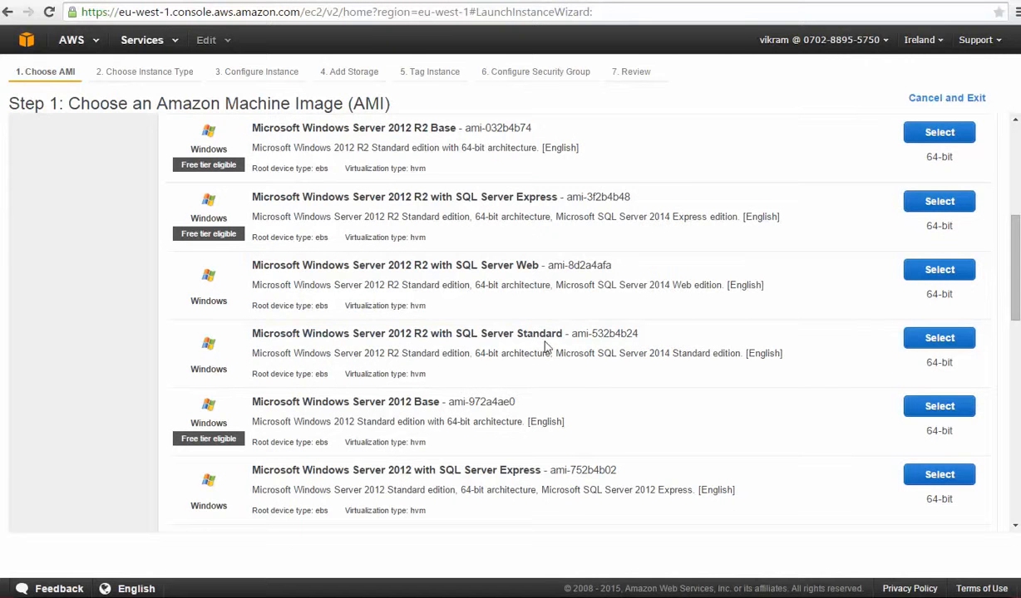
pyautogui.moveTo(781, 354); pyautogui.dragTo(252, 334)
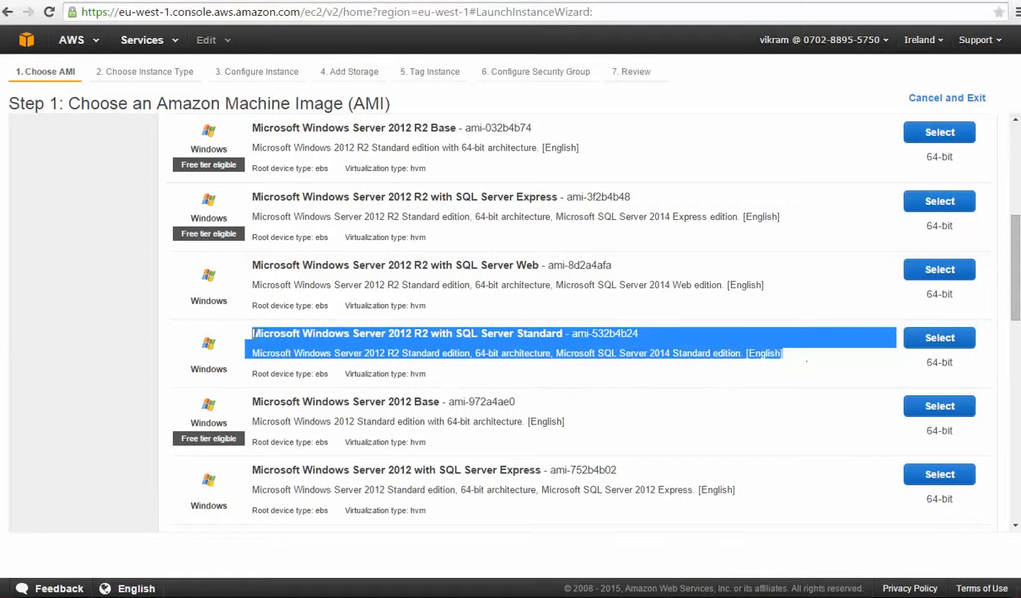
pyautogui.click(458, 337)
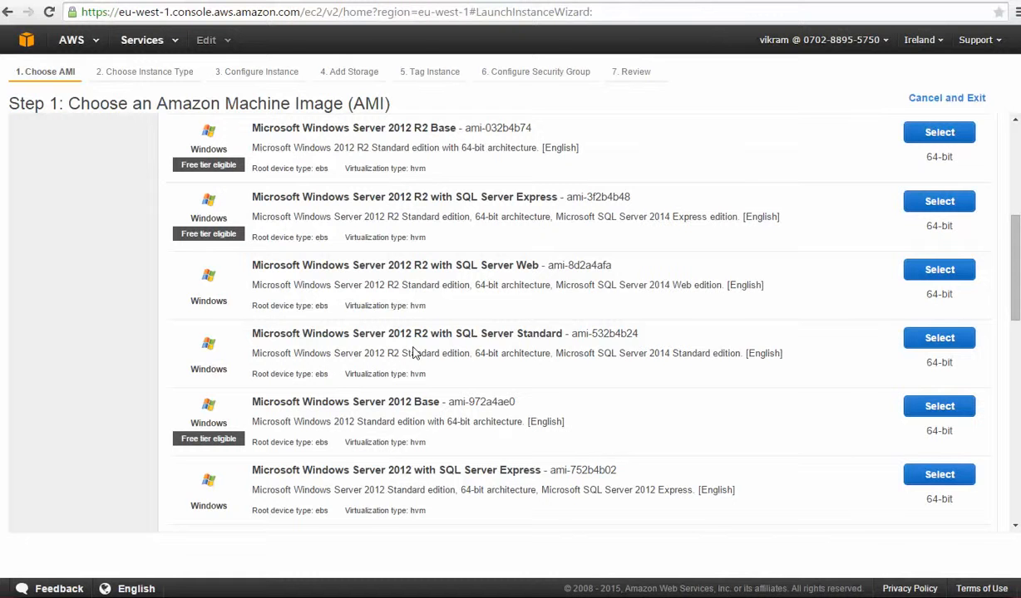
pyautogui.moveTo(254, 334); pyautogui.dragTo(552, 332)
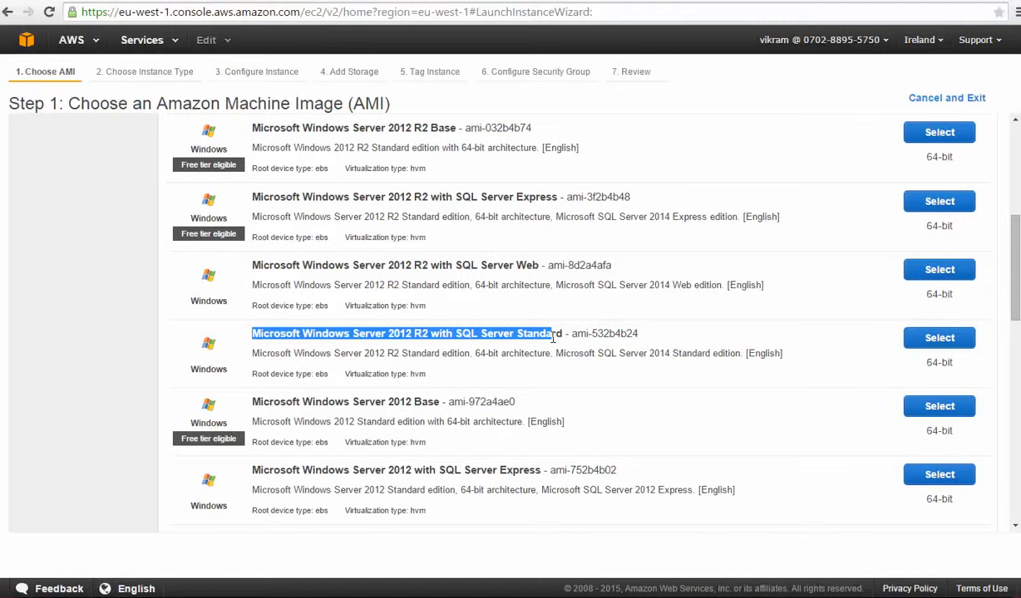
pyautogui.scroll(1, 416, 286)
pyautogui.scroll(-2, 424, 341)
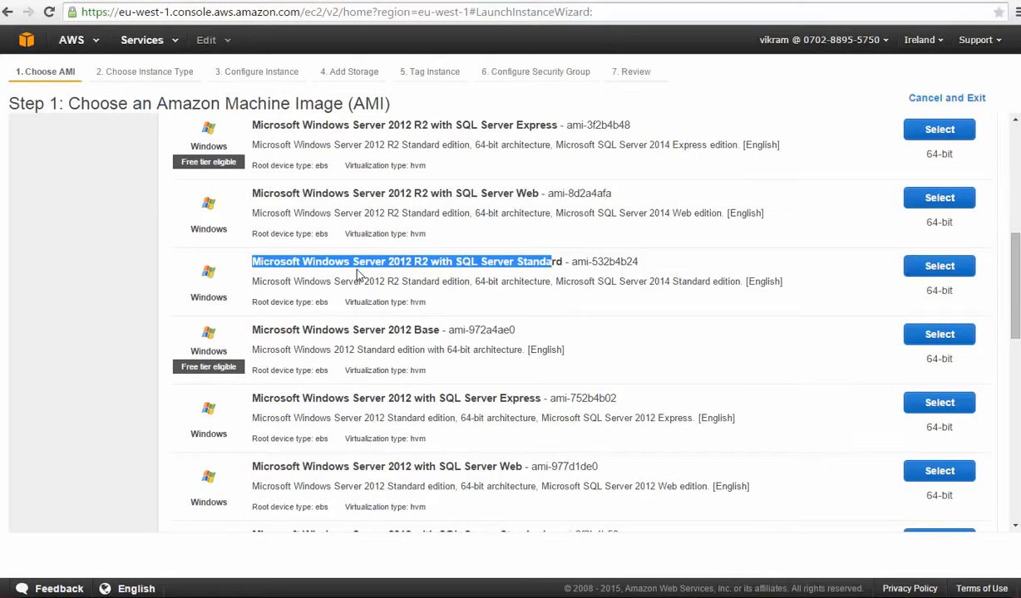
pyautogui.scroll(2, 364, 286)
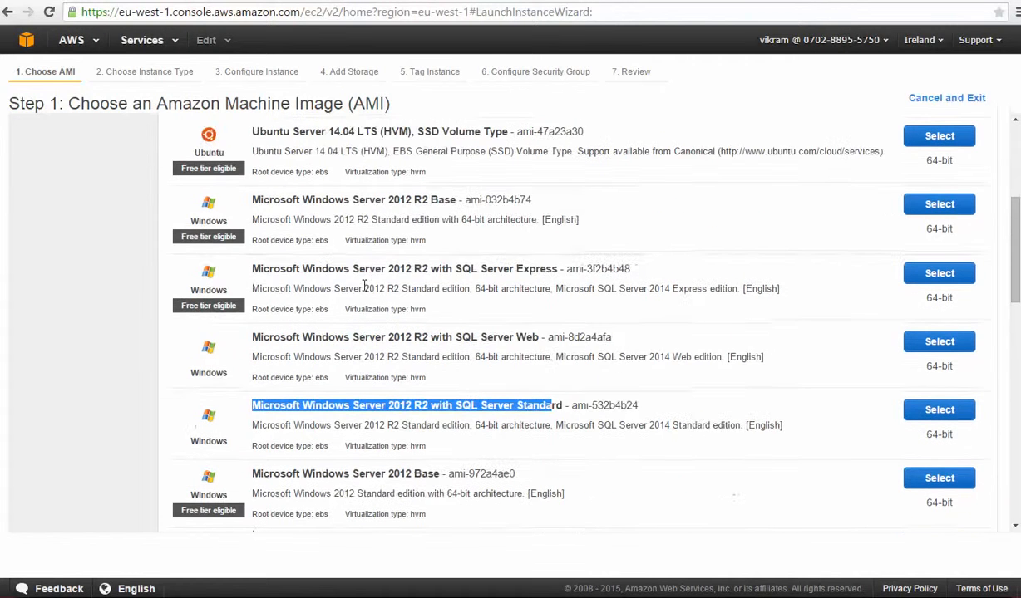
pyautogui.scroll(2, 364, 286)
pyautogui.scroll(3, 365, 280)
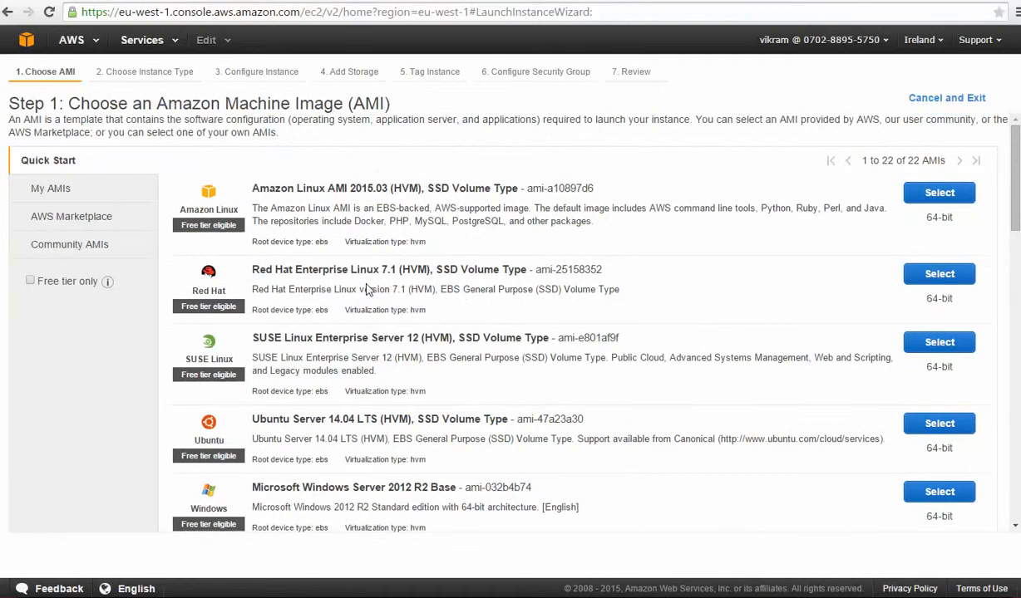
# Choose the Microsoft Windows Server 2012 R2 Base image for the instance.
pyautogui.scroll(-3, 366, 289)
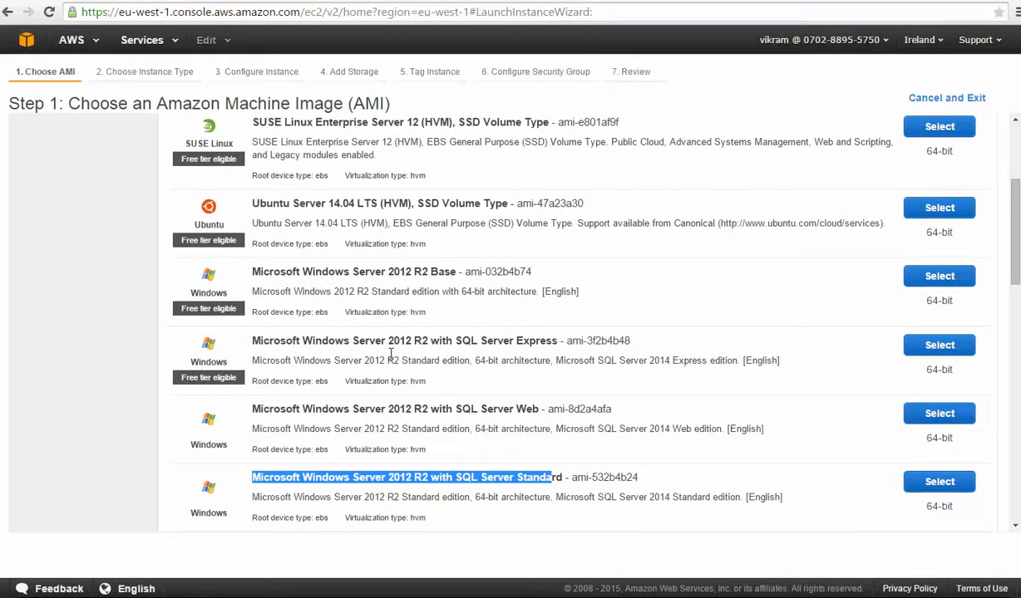
pyautogui.moveTo(264, 274); pyautogui.dragTo(456, 274)
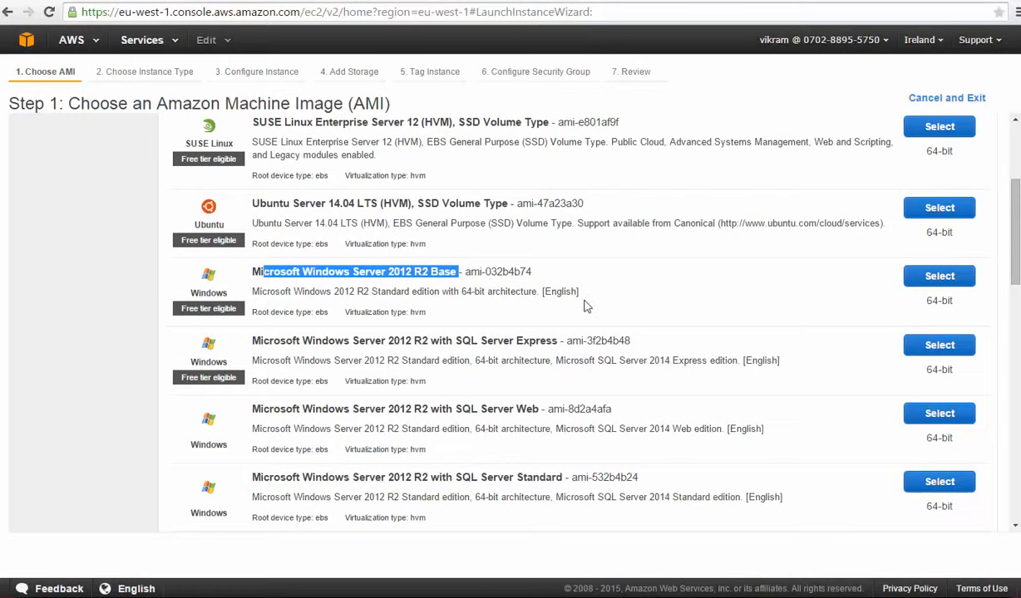
pyautogui.click(920, 283)
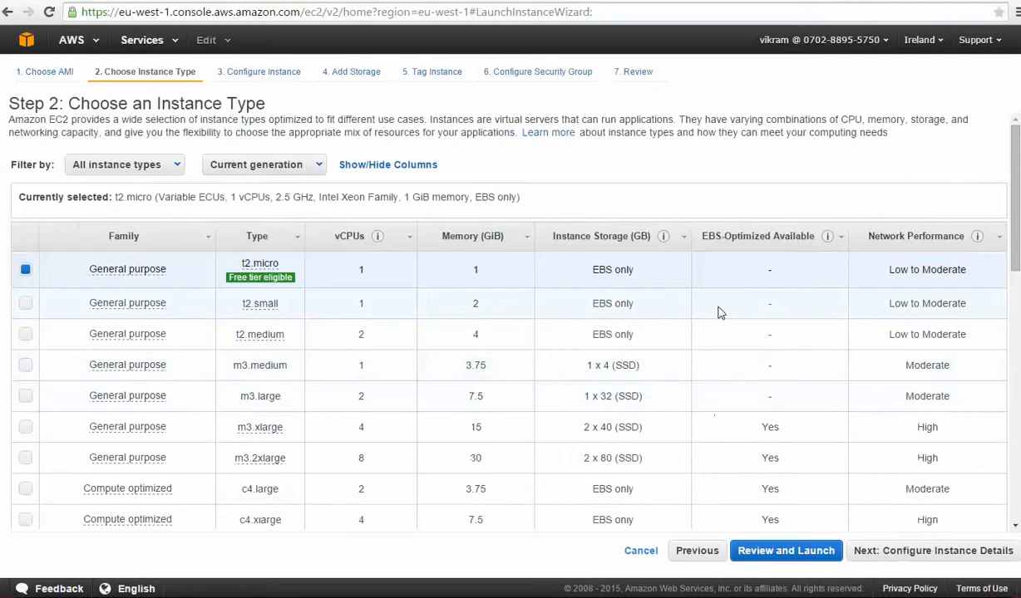
# Look through the available instance types, checking their families, sizes and memory.
pyautogui.scroll(-8, 766, 338)
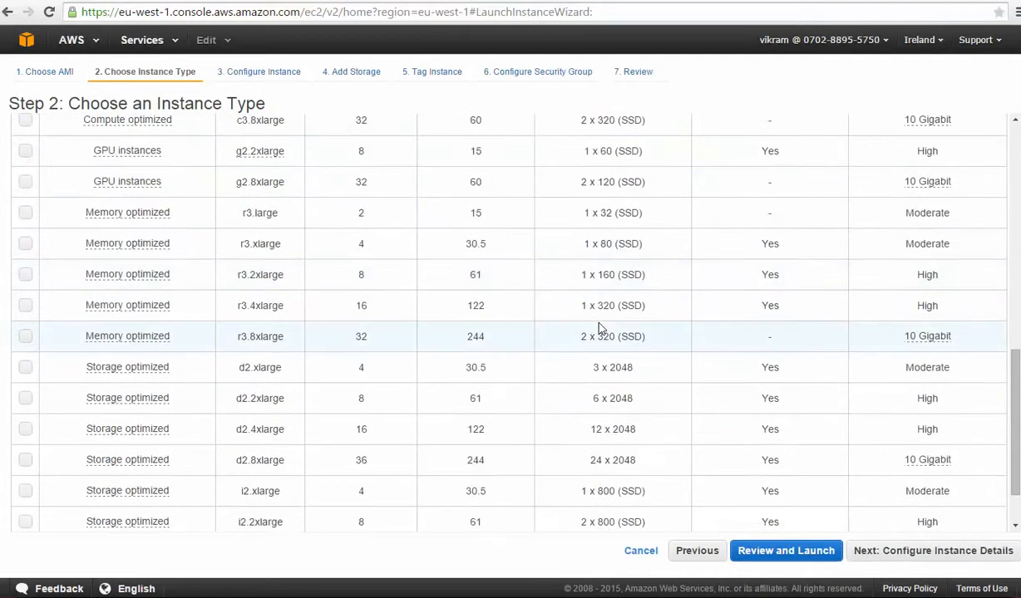
pyautogui.scroll(-2, 599, 327)
pyautogui.scroll(6, 699, 391)
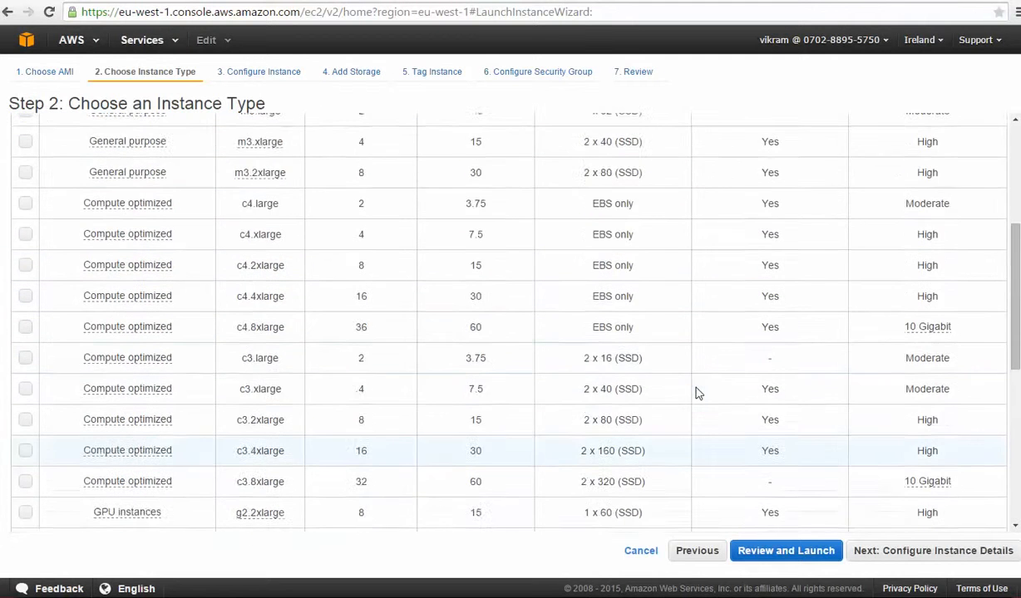
pyautogui.scroll(8, 699, 393)
pyautogui.scroll(-1, 726, 364)
pyautogui.scroll(-1, 169, 218)
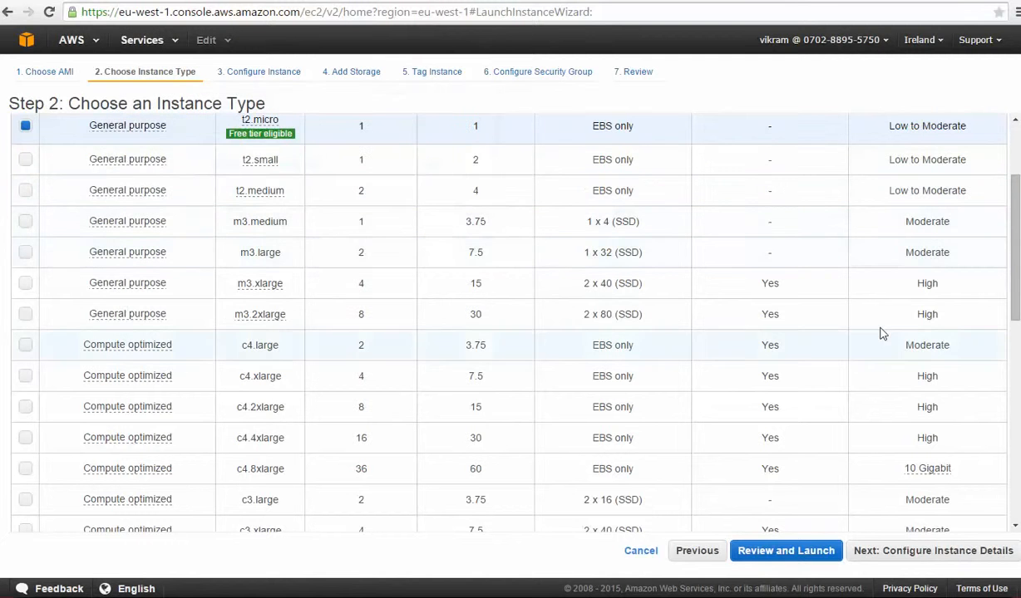
pyautogui.moveTo(133, 199)
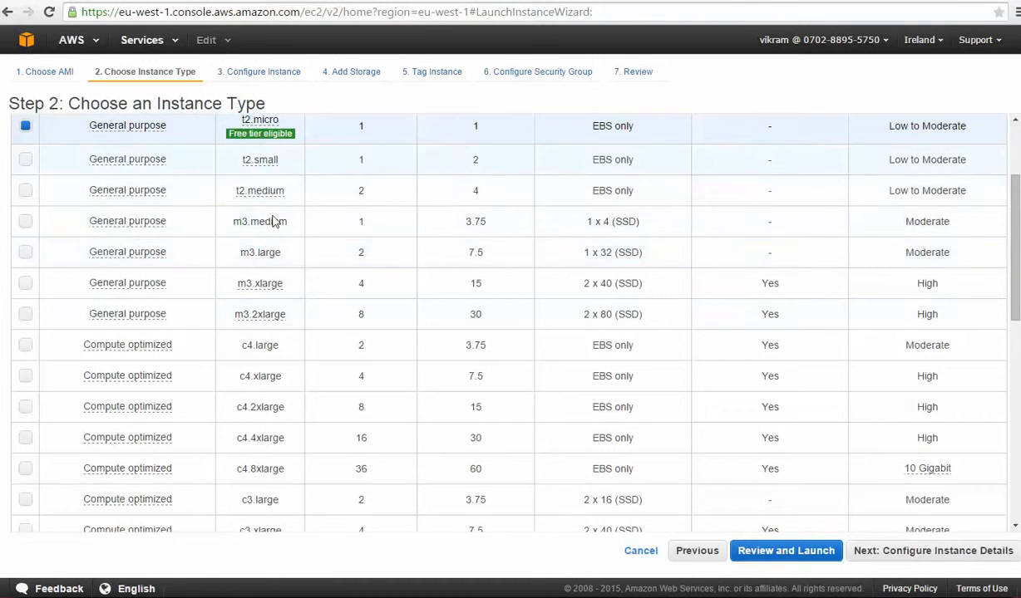
pyautogui.scroll(2, 268, 185)
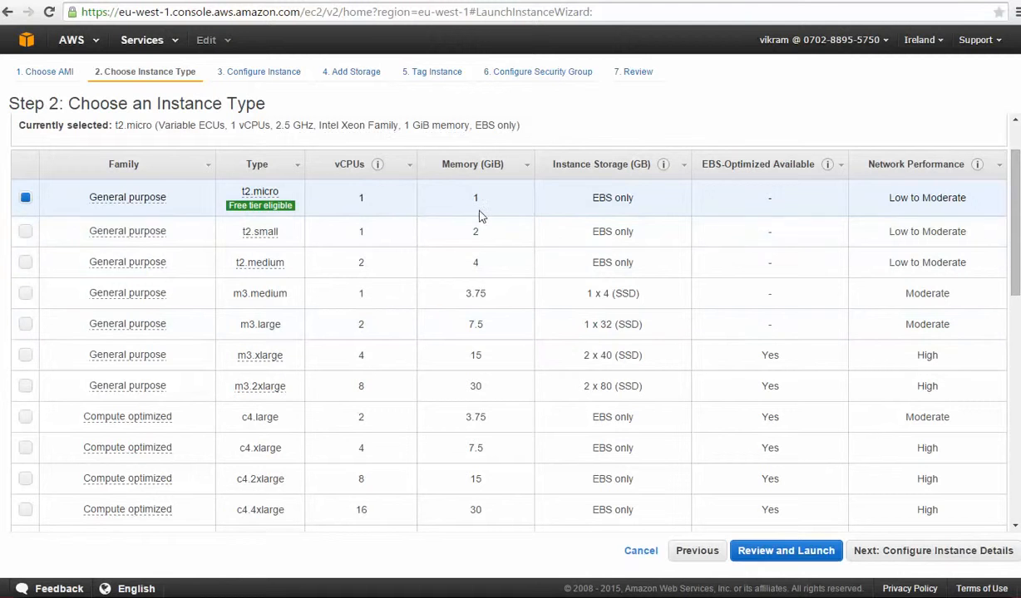
# Select the m3.large instance type and compare the vCPU counts across all instance types.
pyautogui.click(468, 326)
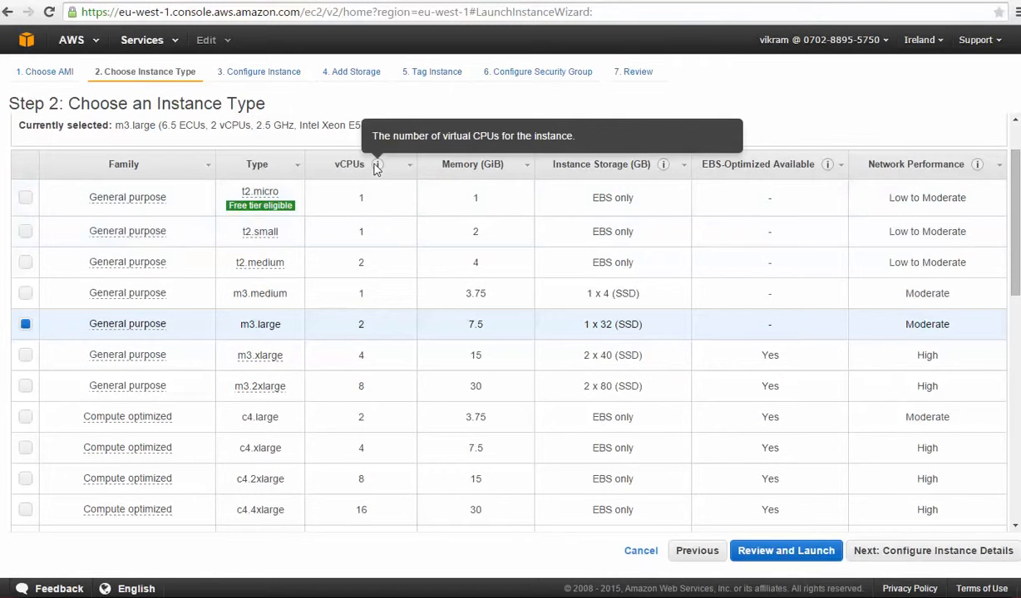
pyautogui.scroll(-1, 369, 298)
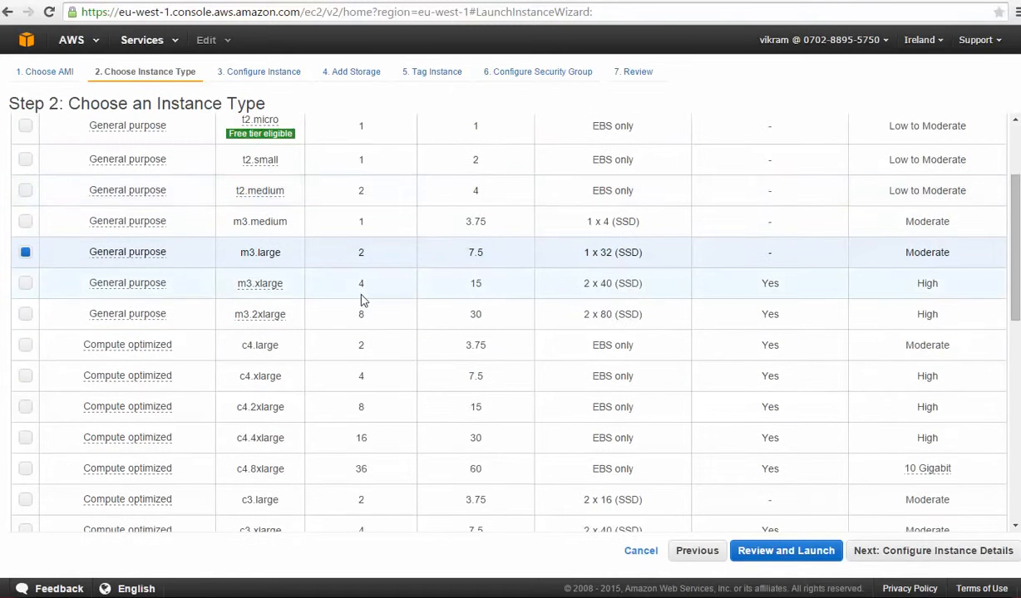
pyautogui.scroll(-3, 366, 294)
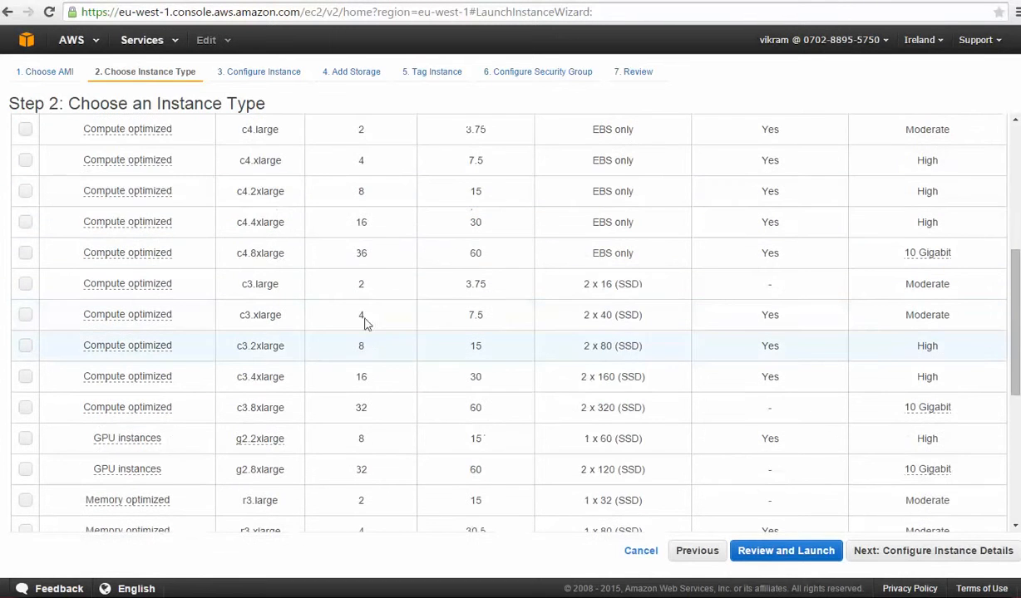
pyautogui.scroll(-4, 378, 366)
pyautogui.scroll(-1, 385, 399)
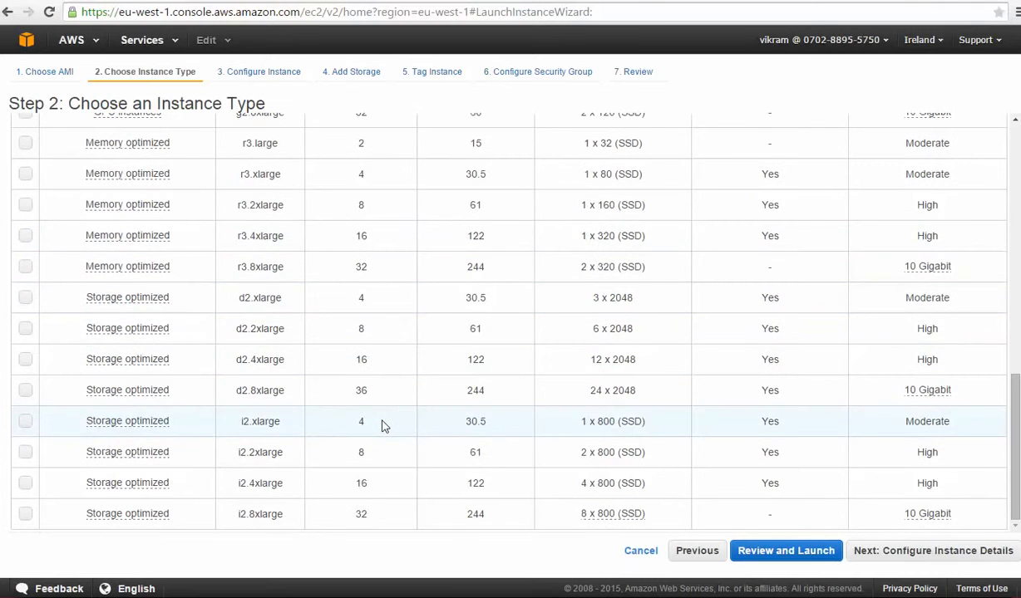
pyautogui.scroll(10, 383, 425)
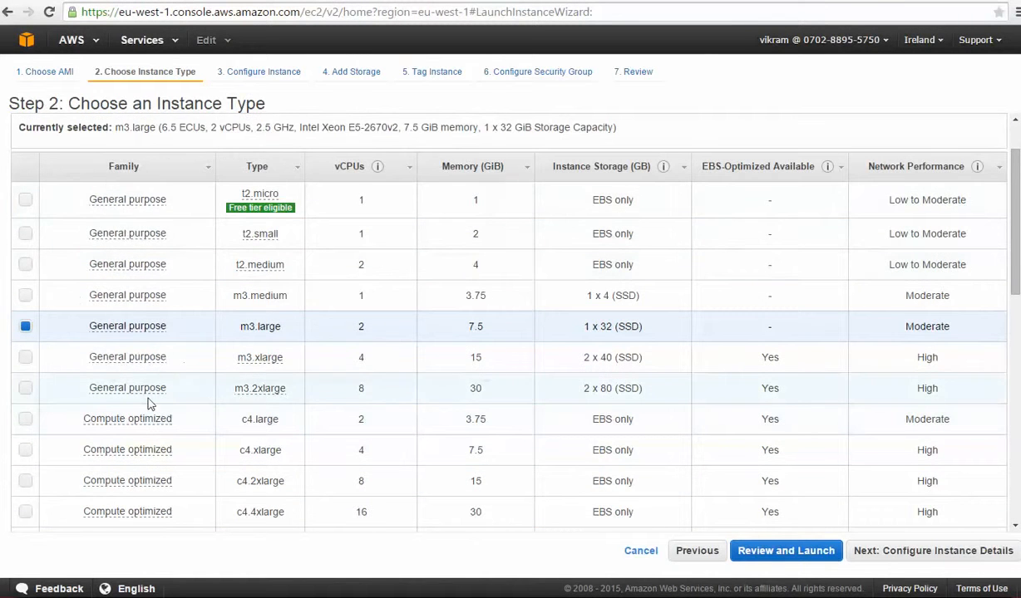
# Read the compute optimized family description and select the c3.4xlarge type to check its vCPUs and memory.
pyautogui.scroll(-3, 757, 380)
pyautogui.moveTo(123, 301)
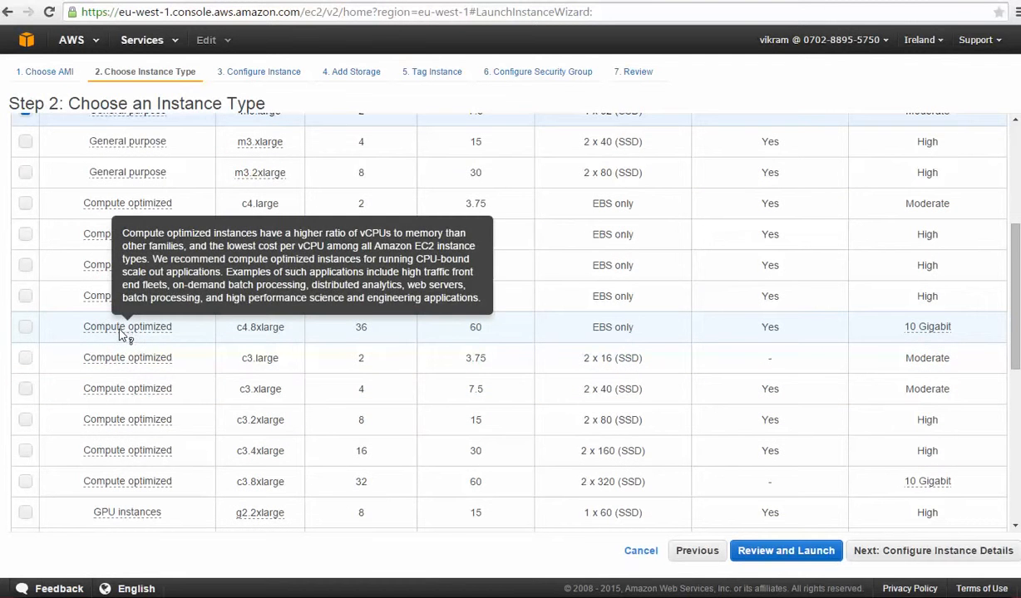
pyautogui.moveTo(170, 453)
pyautogui.click(365, 451)
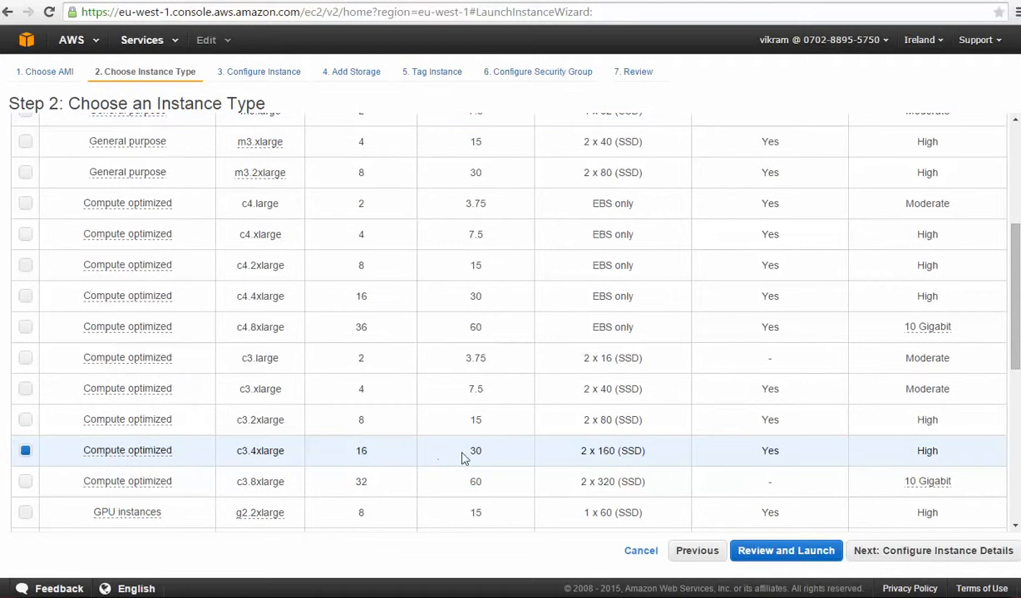
pyautogui.doubleClick(359, 451)
pyautogui.doubleClick(475, 451)
# Review the instance storage of the general purpose types and select the t2.micro instance type.
pyautogui.scroll(5, 475, 451)
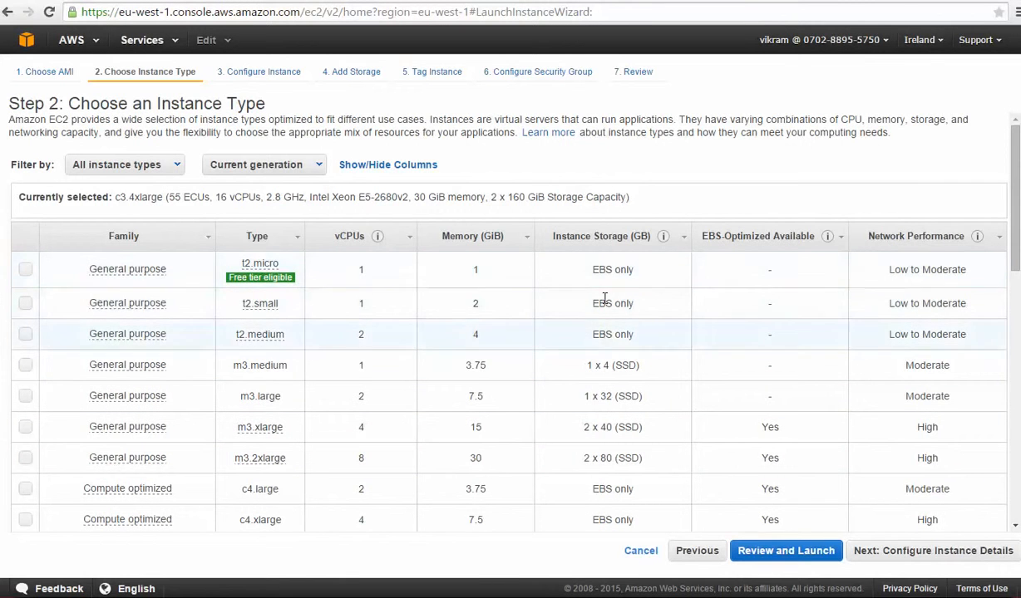
pyautogui.scroll(-1, 599, 307)
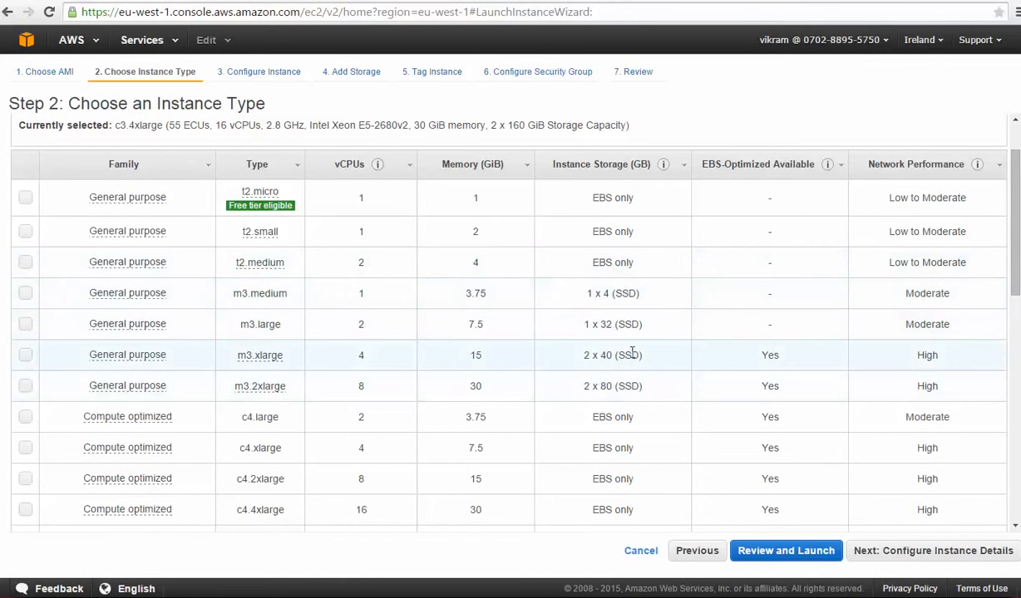
pyautogui.scroll(-2, 626, 338)
pyautogui.scroll(3, 630, 232)
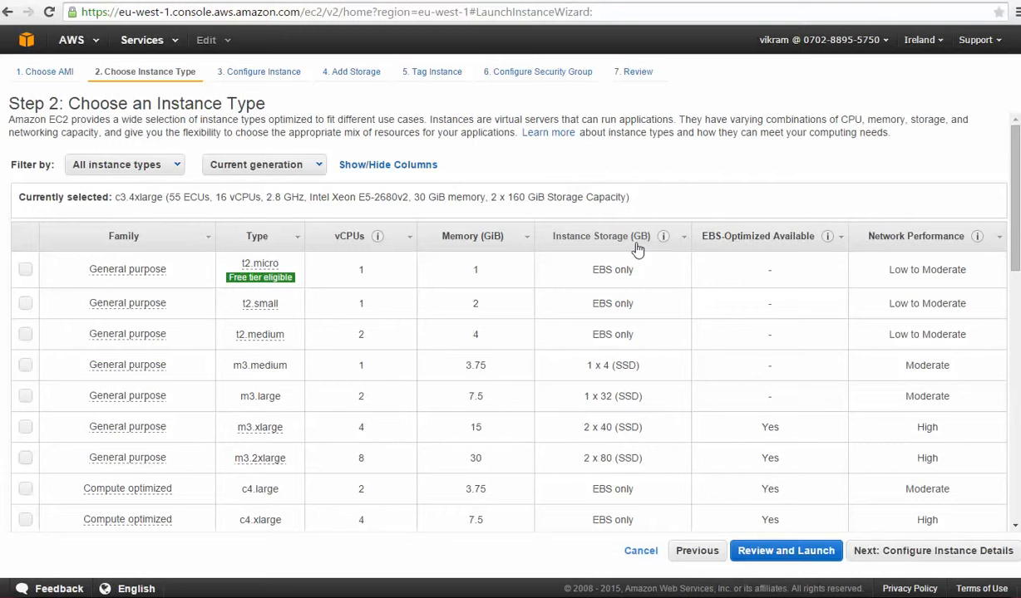
pyautogui.moveTo(663, 239)
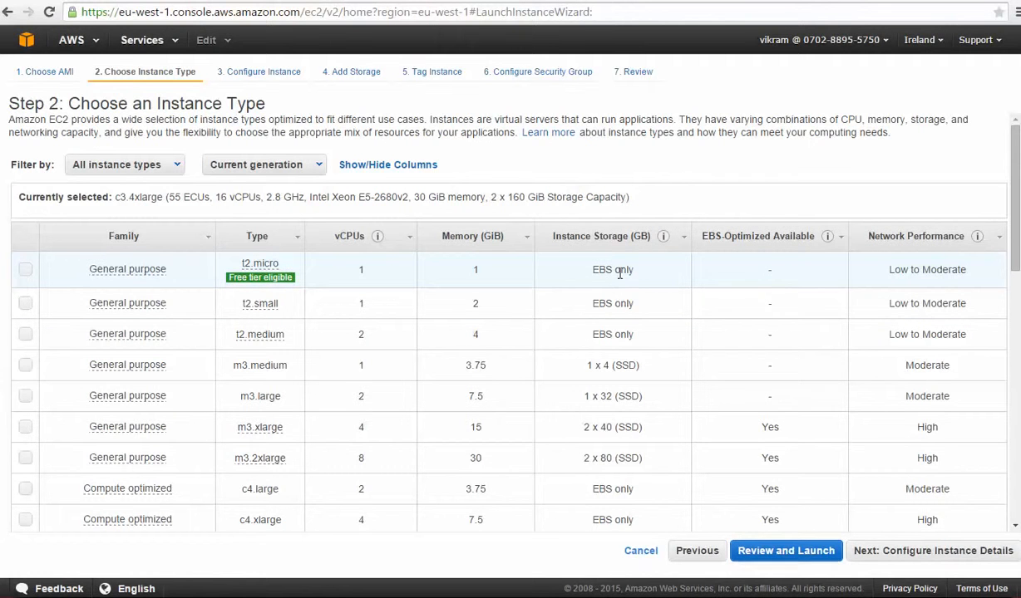
pyautogui.scroll(-1, 615, 283)
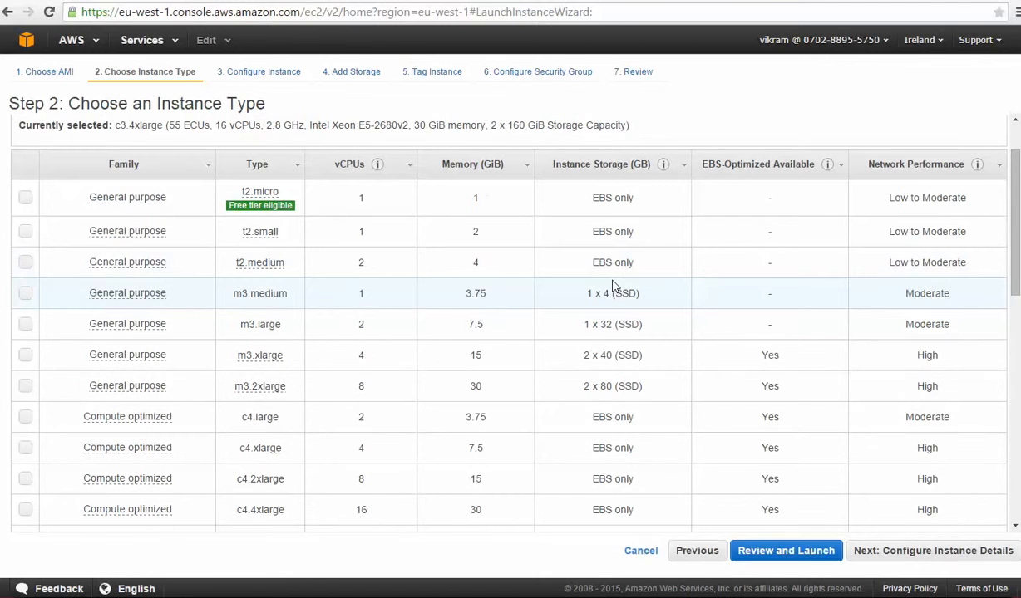
pyautogui.click(615, 212)
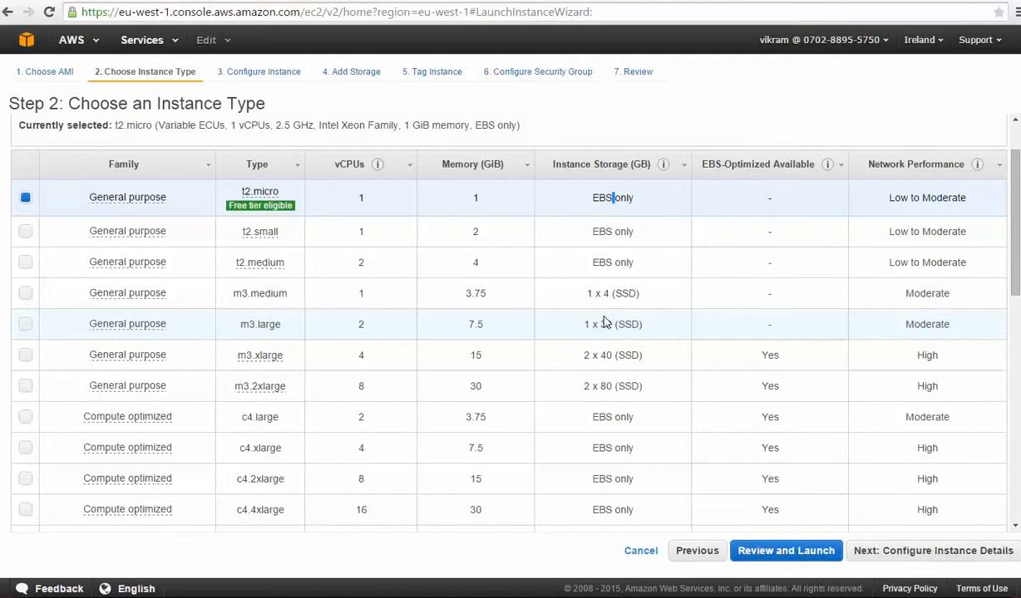
# Read the explanation of instance storage and compare the storage offered by the larger instance types.
pyautogui.moveTo(664, 167)
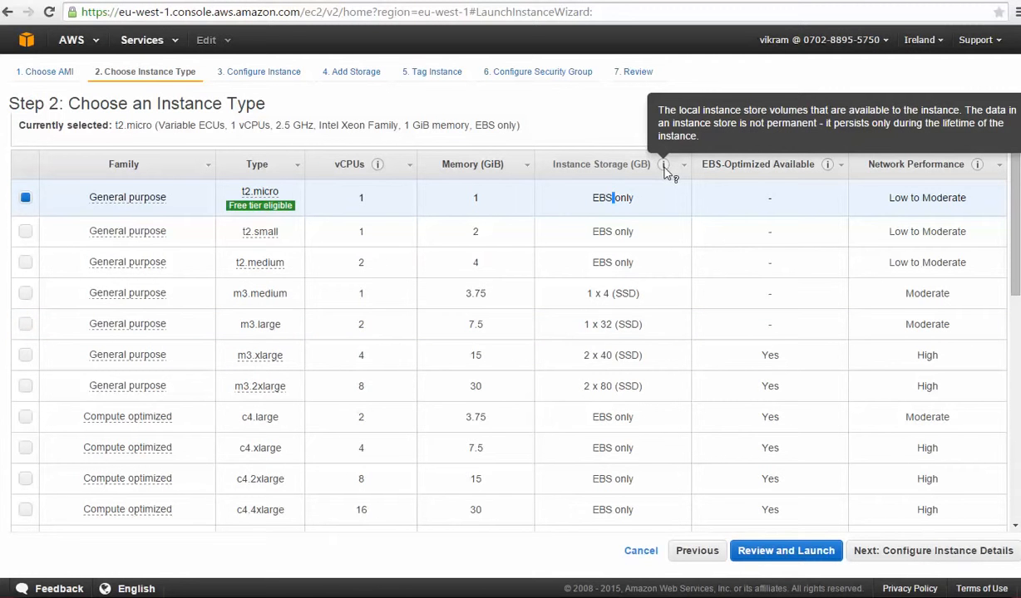
pyautogui.scroll(-1, 605, 420)
pyautogui.scroll(2, 605, 420)
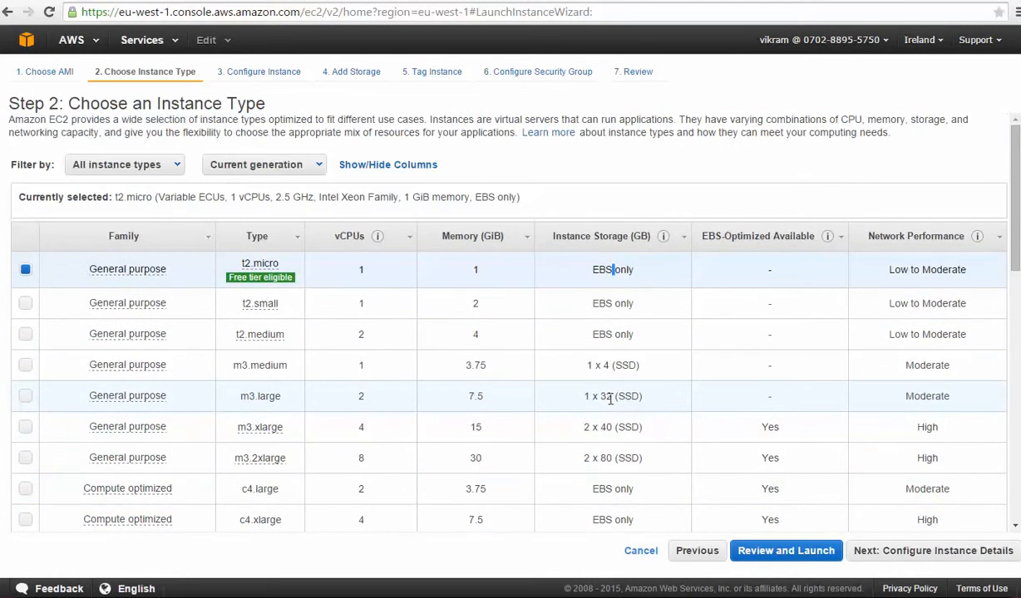
pyautogui.scroll(-2, 611, 404)
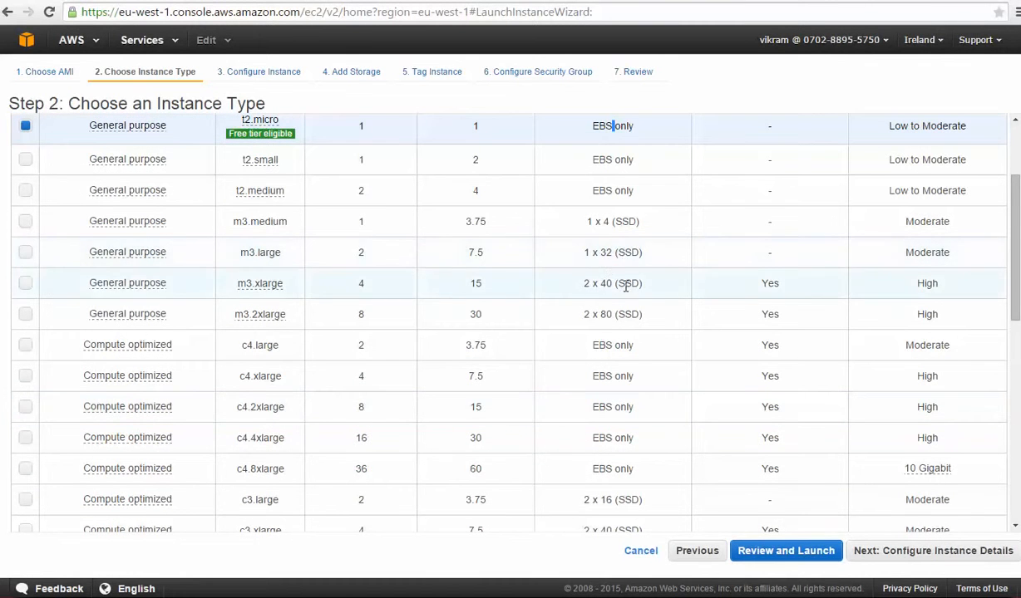
pyautogui.scroll(-2, 625, 287)
pyautogui.scroll(-2, 609, 416)
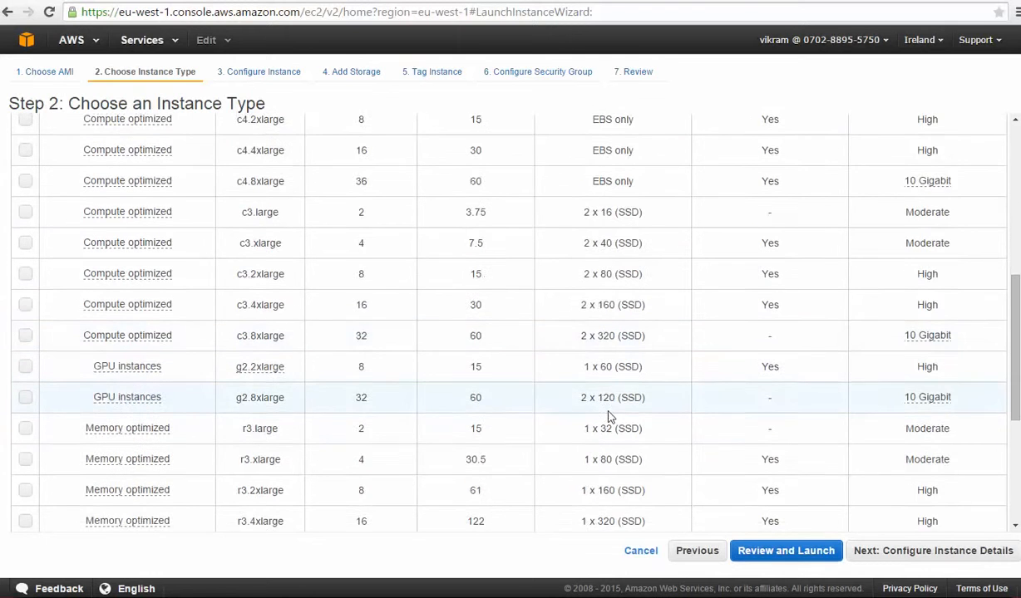
# Compare the instance storage of the storage optimized, memory optimized and GPU instance types.
pyautogui.scroll(-3, 608, 415)
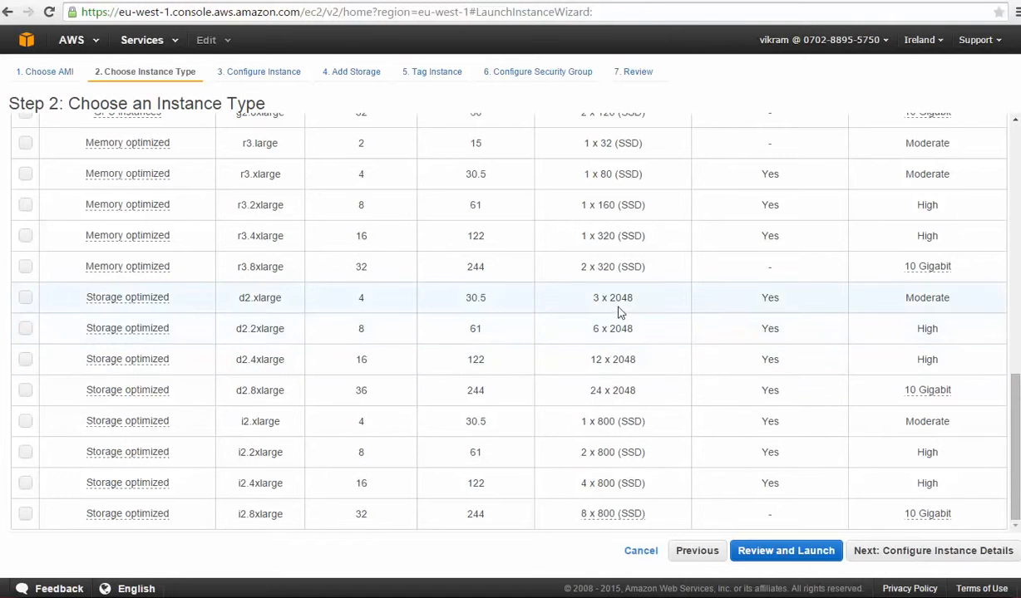
pyautogui.moveTo(124, 417)
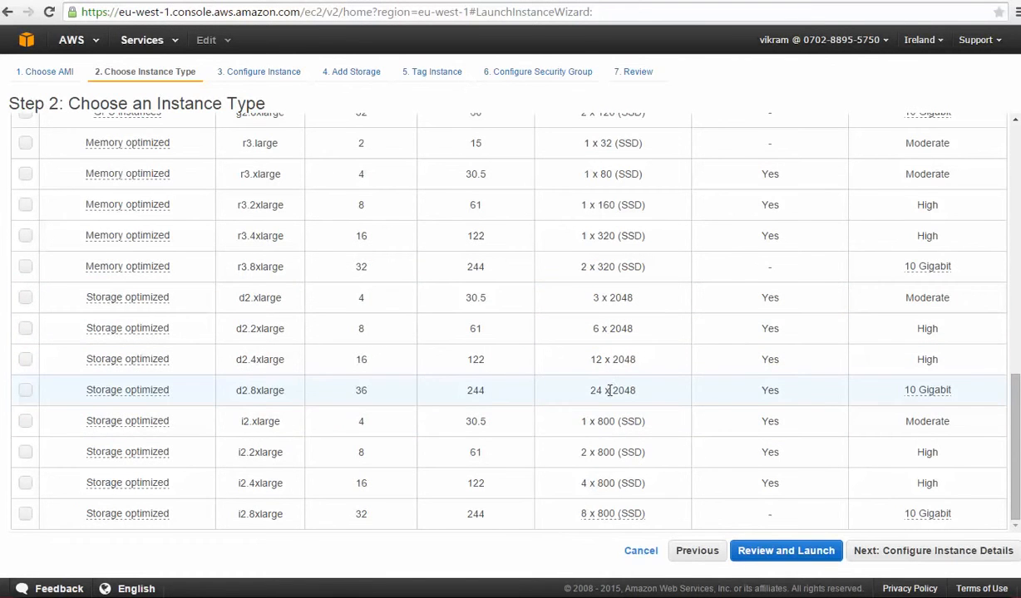
pyautogui.scroll(3, 609, 391)
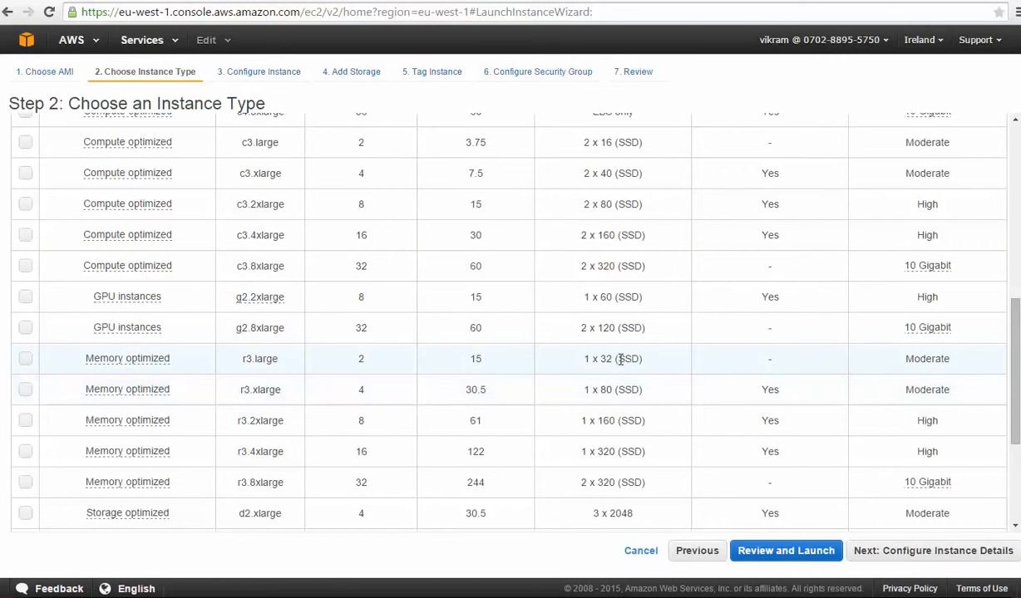
pyautogui.scroll(-1, 620, 360)
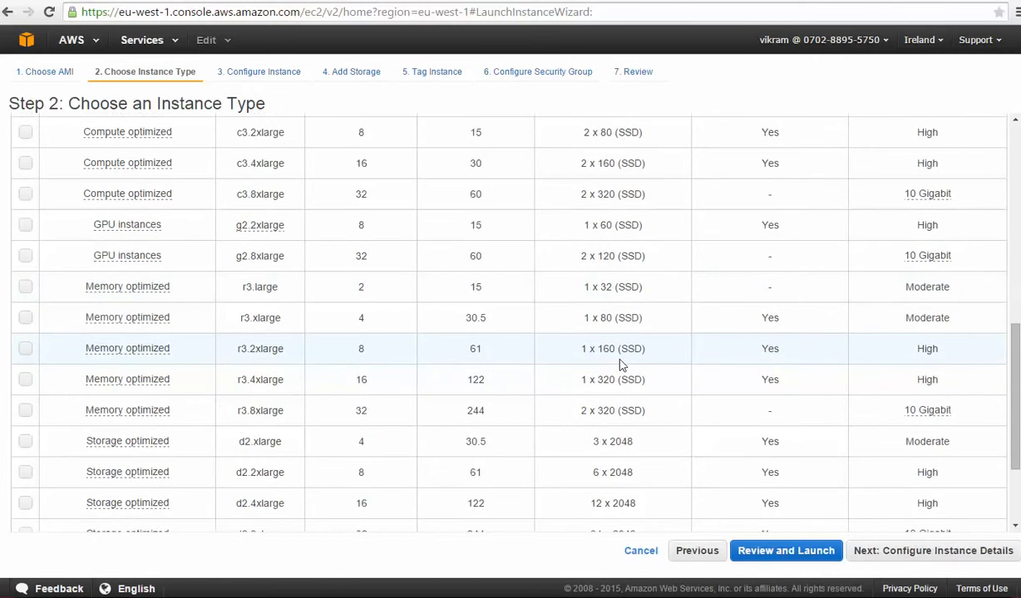
pyautogui.scroll(-1, 619, 362)
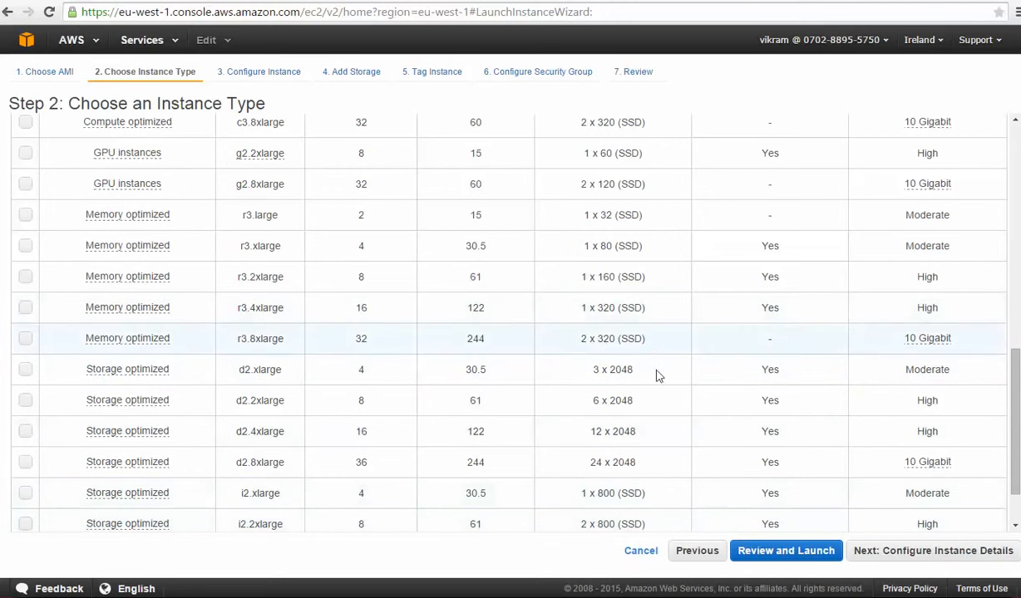
pyautogui.scroll(3, 474, 350)
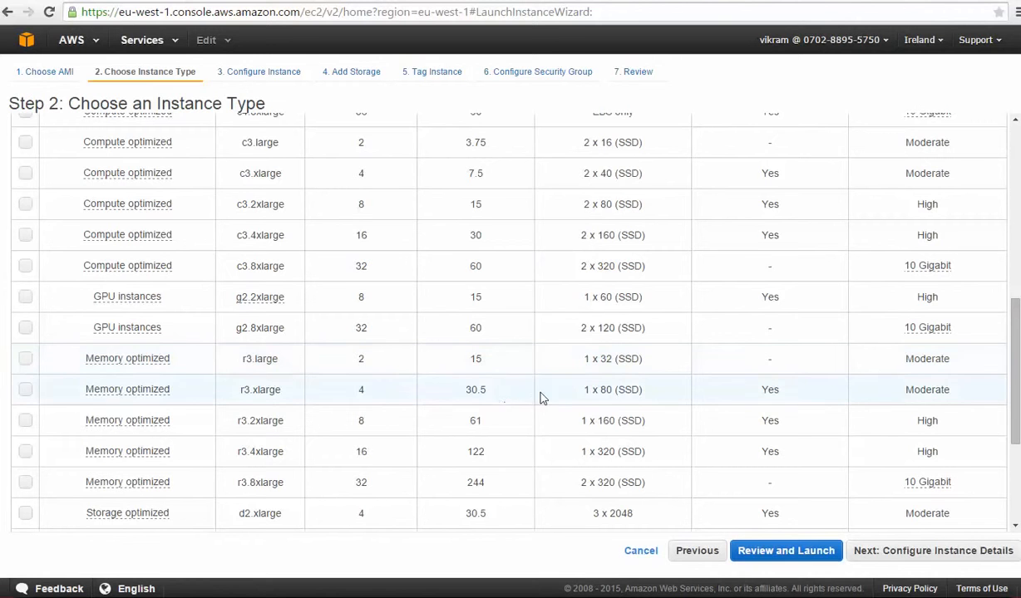
pyautogui.scroll(2, 562, 398)
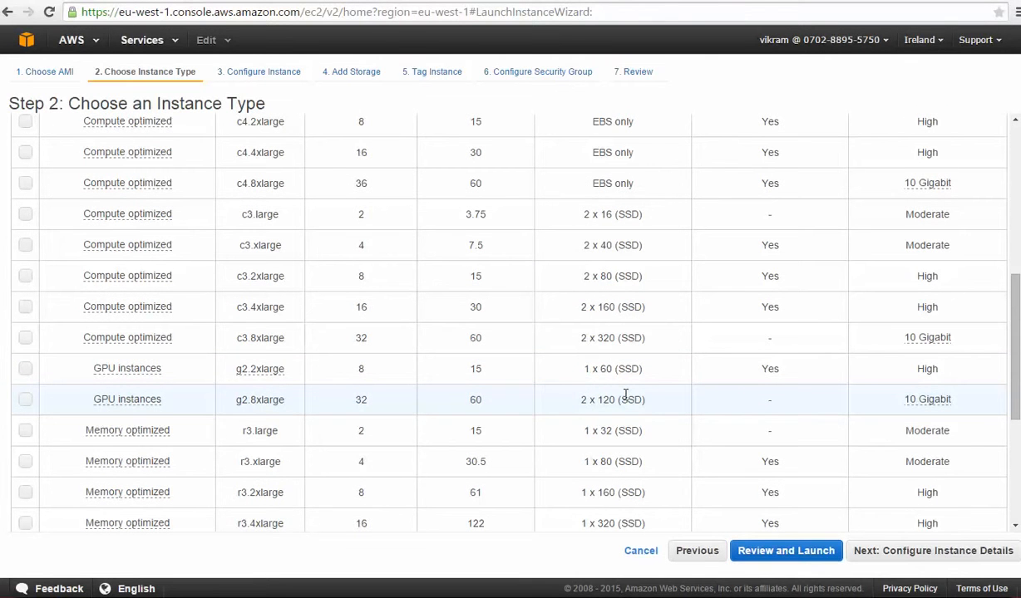
# Select the c3.2xlarge, c3.large and c3.xlarge types in turn to check their SSD instance storage.
pyautogui.click(472, 285)
pyautogui.scroll(1, 561, 286)
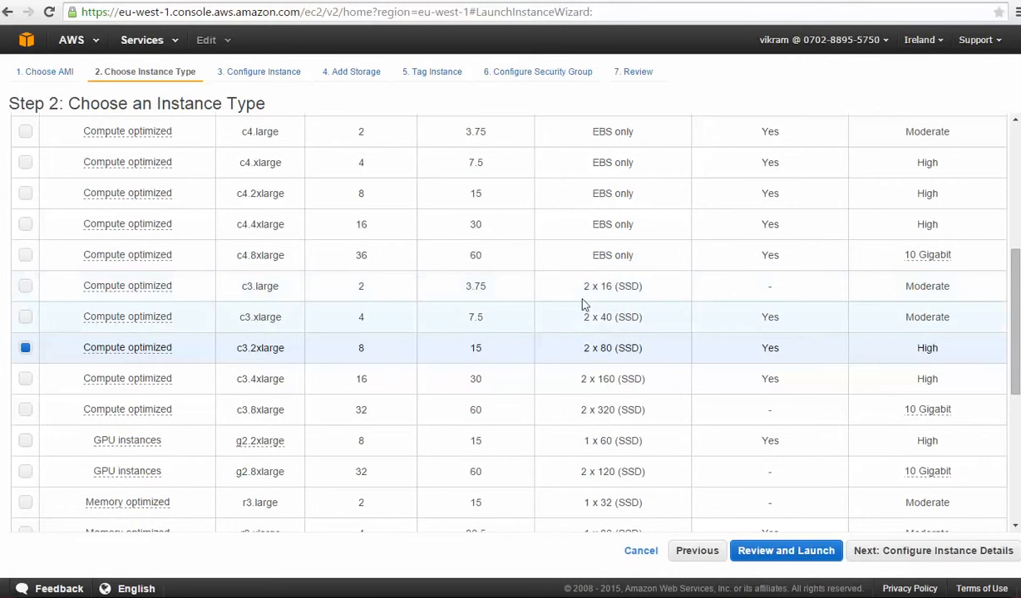
pyautogui.moveTo(560, 286); pyautogui.dragTo(622, 288)
pyautogui.moveTo(647, 323); pyautogui.dragTo(597, 339)
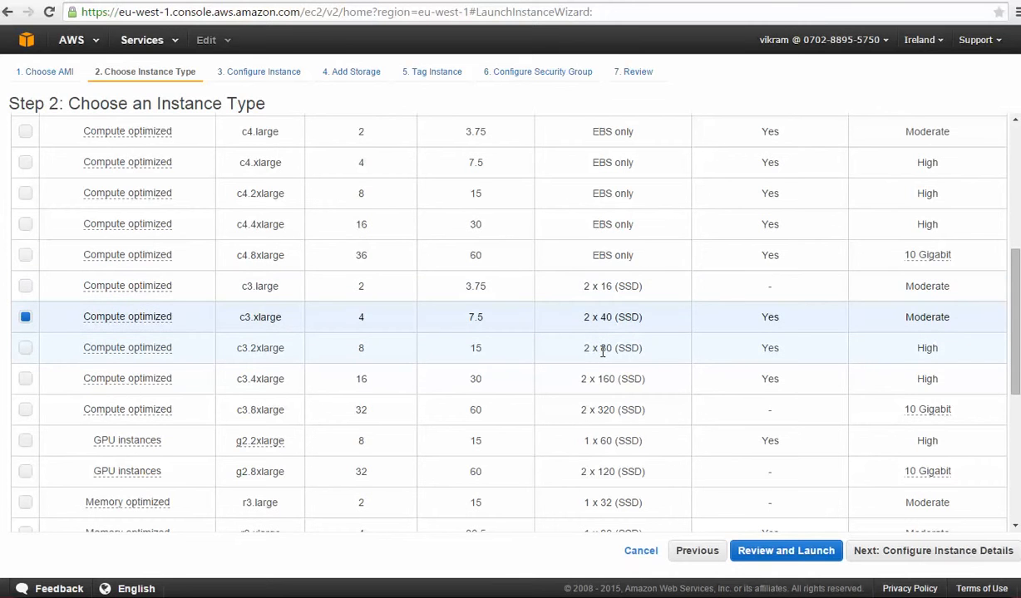
# Select the c3.8xlarge, c3.4xlarge and c3.2xlarge types in turn to compare their SSD storage sizes.
pyautogui.scroll(3, 602, 351)
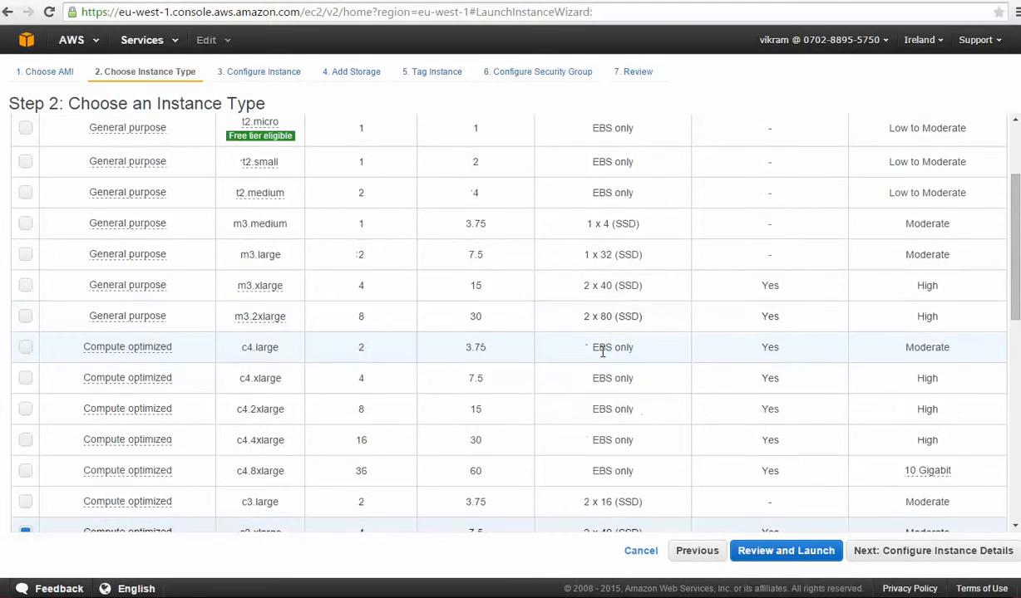
pyautogui.scroll(-3, 602, 353)
pyautogui.moveTo(587, 339); pyautogui.dragTo(602, 304)
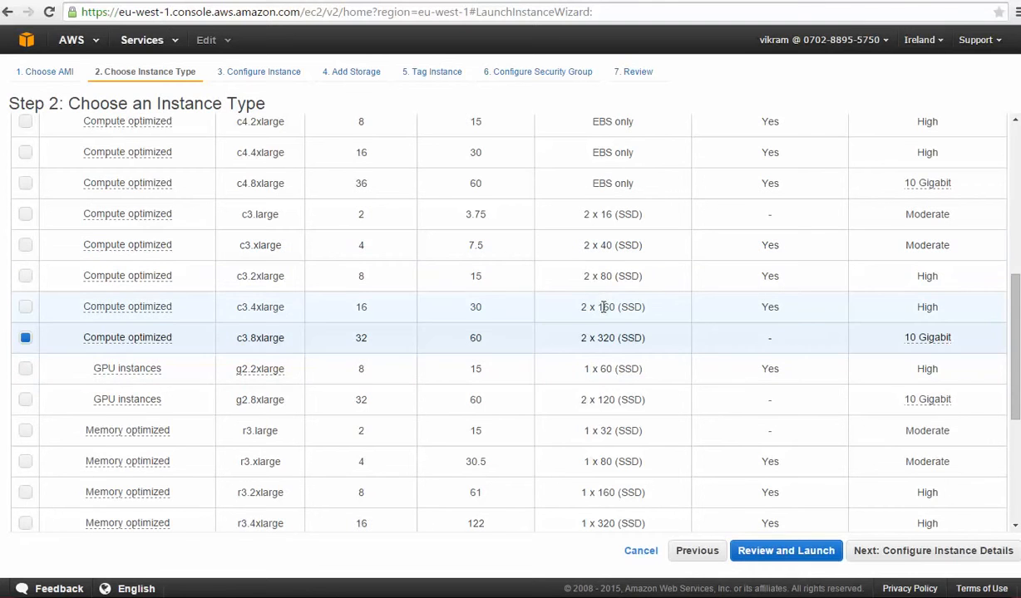
pyautogui.doubleClick(604, 307)
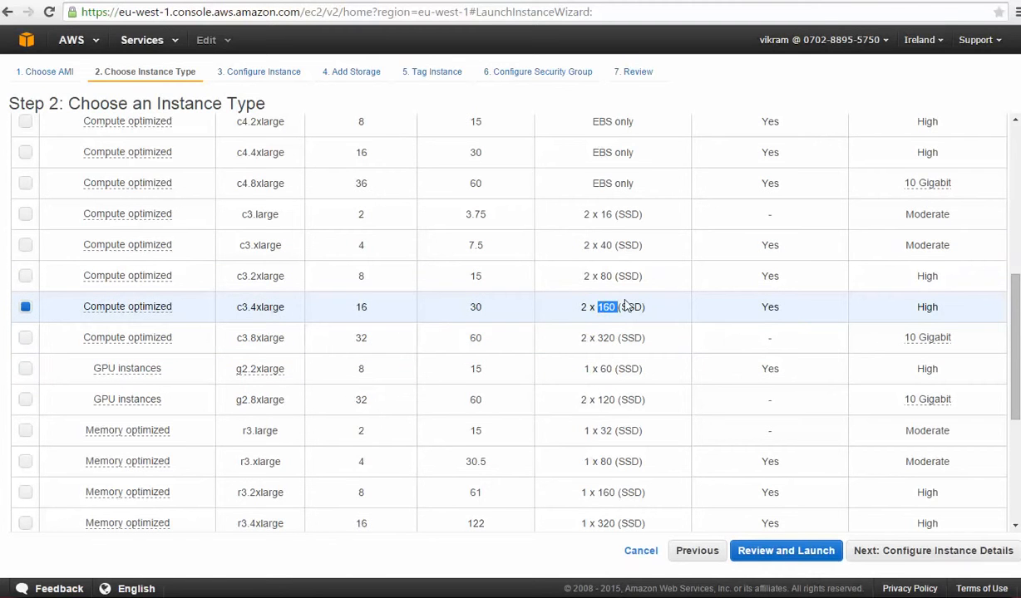
pyautogui.moveTo(640, 278); pyautogui.dragTo(594, 283)
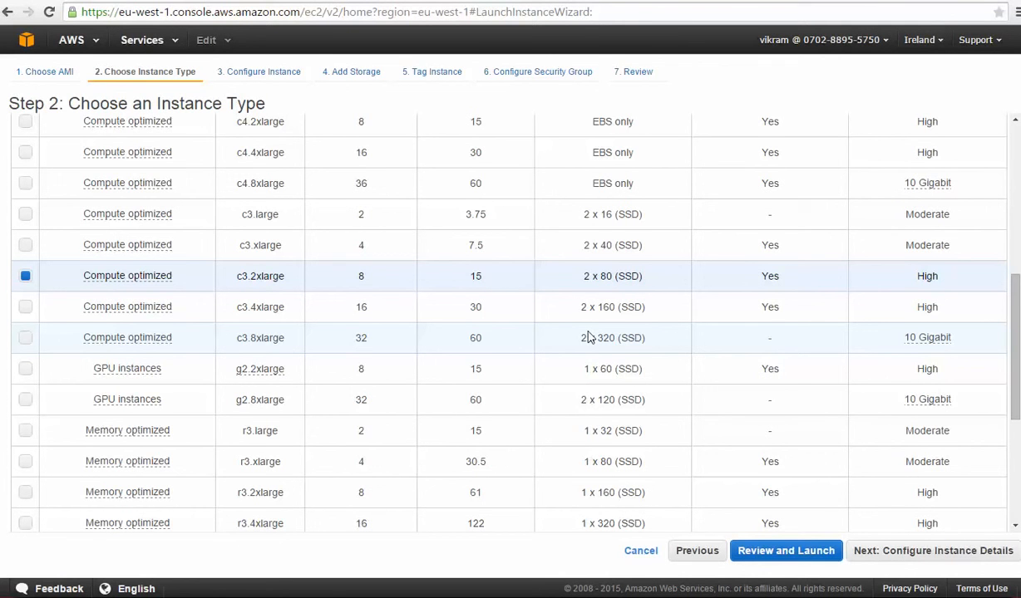
# Review the EBS-only compute optimized types, then select the general purpose m3.large type and highlight its instance storage.
pyautogui.scroll(1, 587, 337)
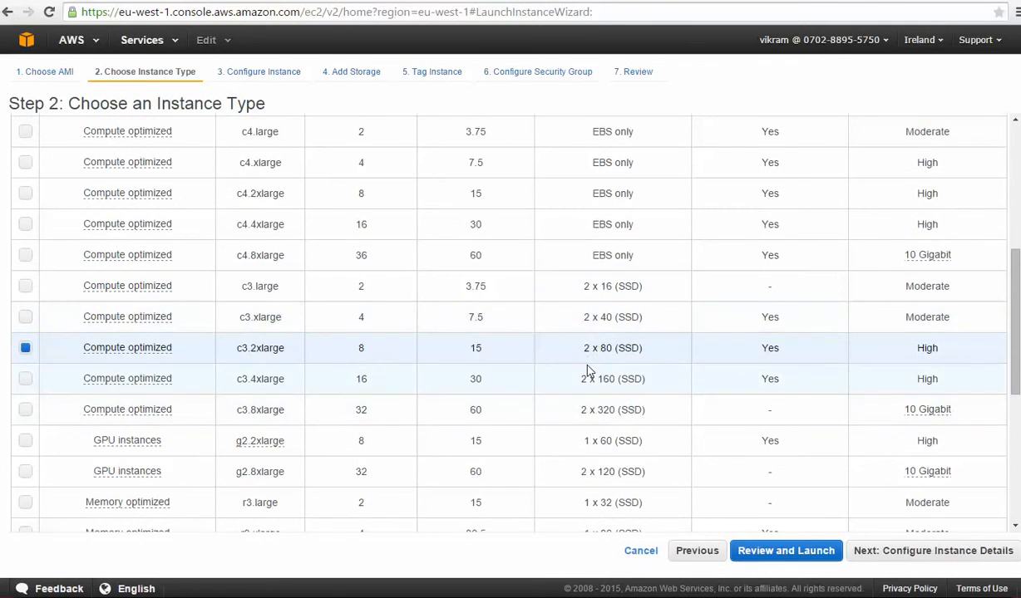
pyautogui.scroll(2, 588, 373)
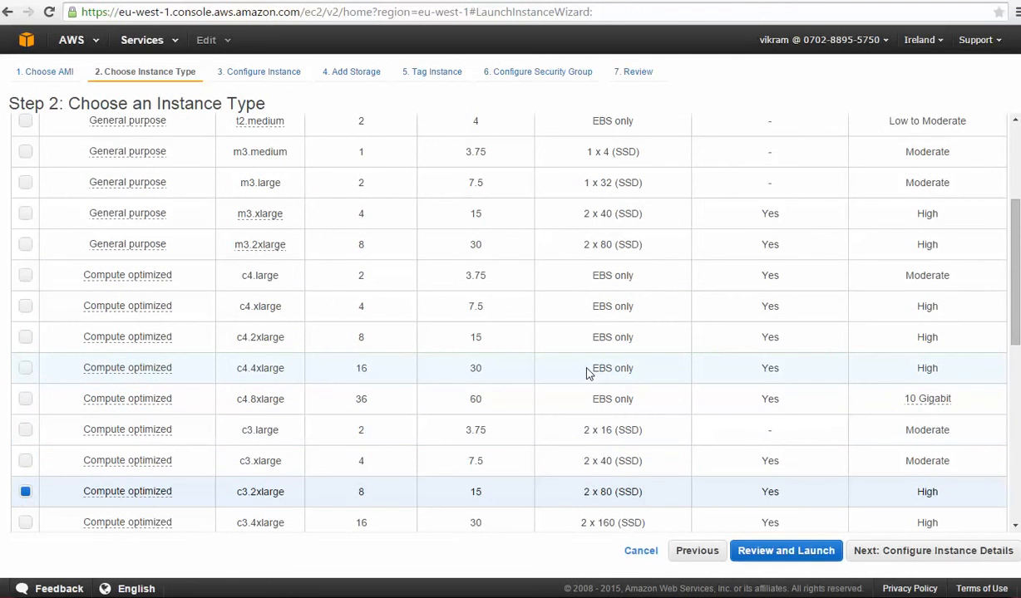
pyautogui.scroll(-1, 588, 373)
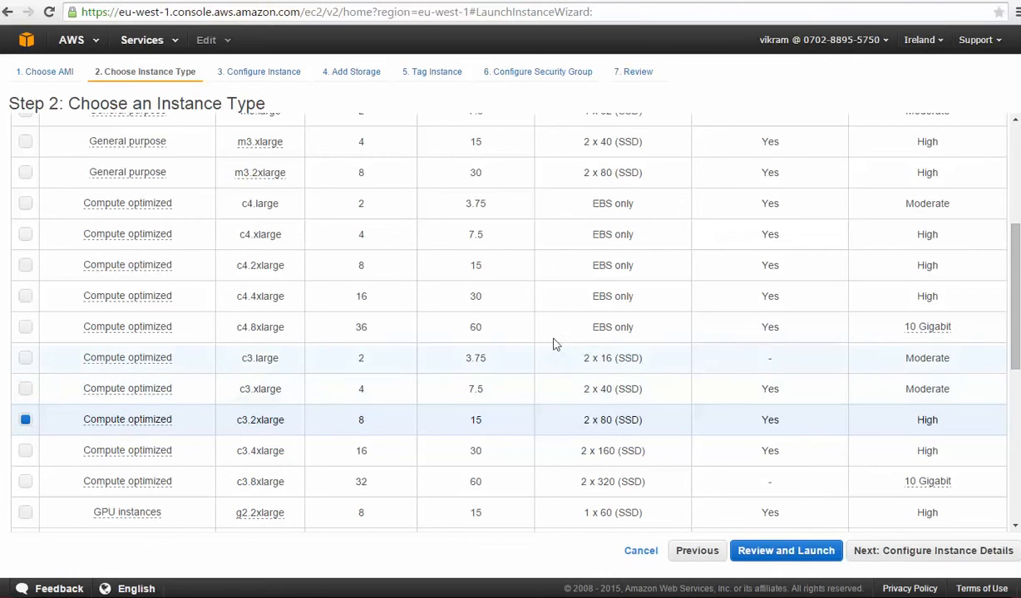
pyautogui.scroll(2, 116, 312)
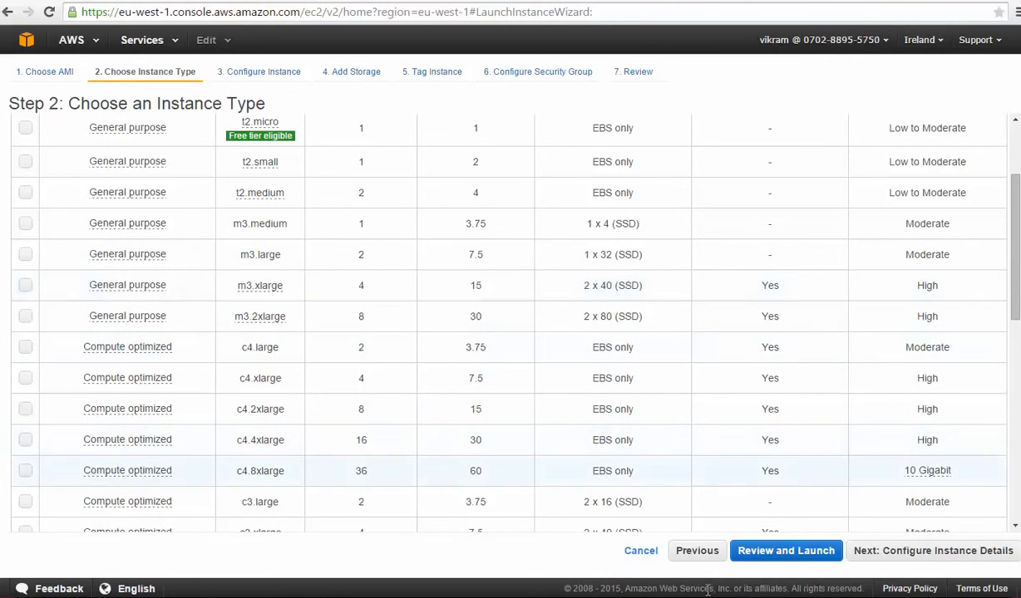
pyautogui.click(605, 264)
pyautogui.tripleClick(602, 255)
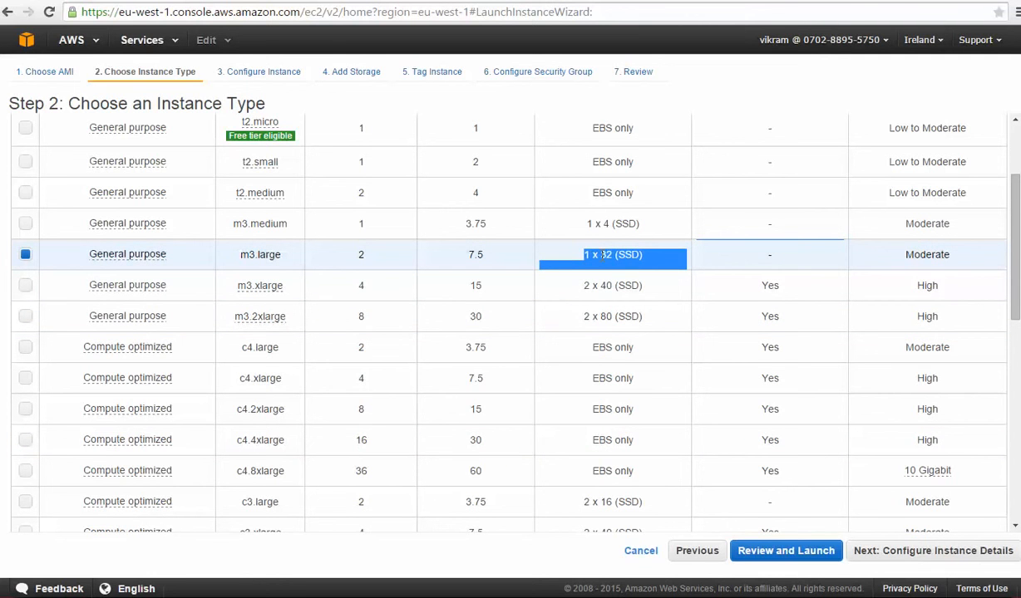